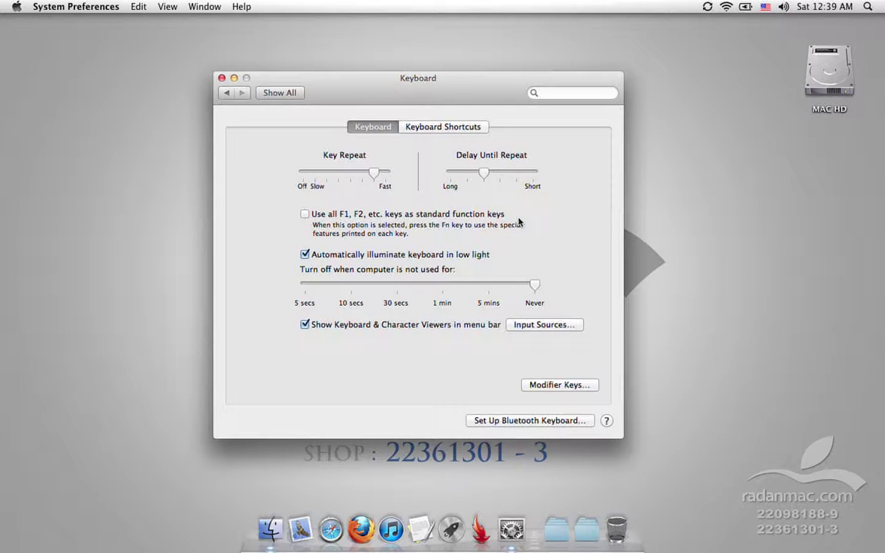
Step: Test the special function keys, and toggle the use of F1, F2, etc. as standard function keys on and back off
{"action": "key", "text": "F12"}
{"action": "key", "text": "F12"}
{"action": "key", "text": "F1"}
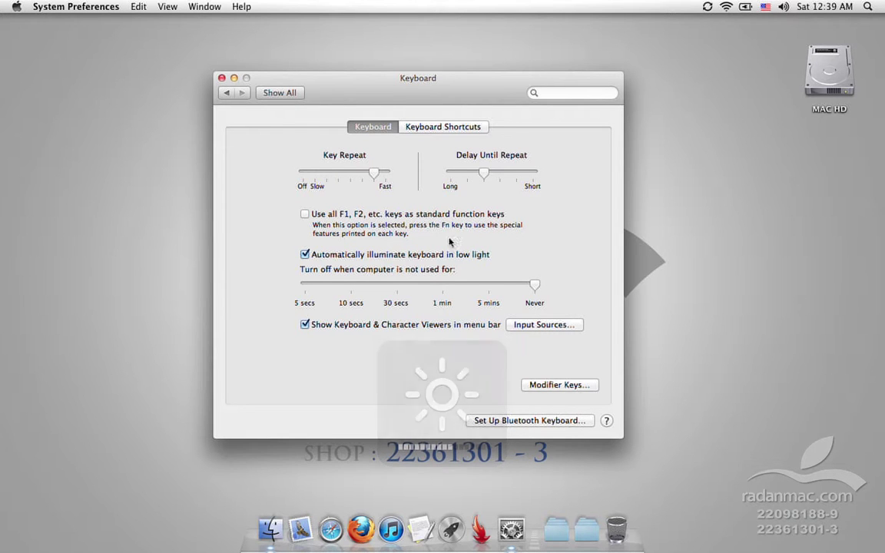
{"action": "left_click", "coordinate": [340, 216]}
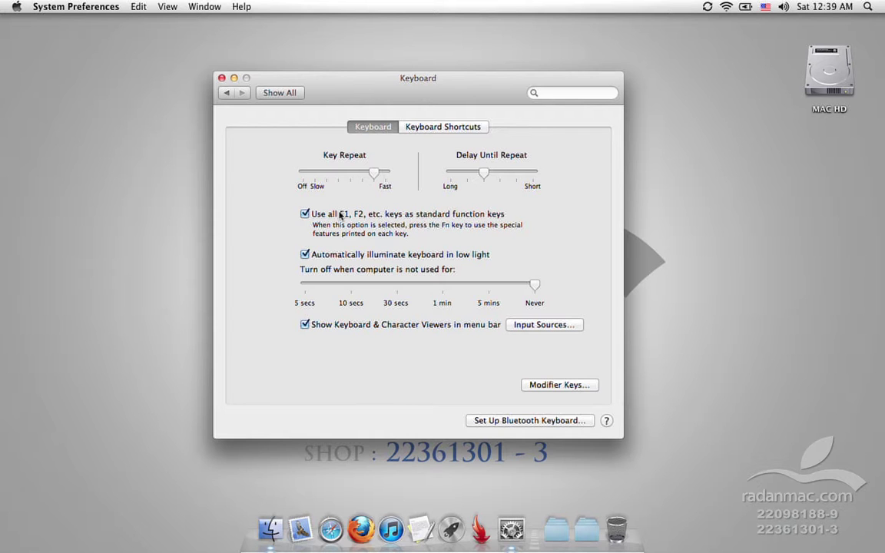
{"action": "left_click", "coordinate": [341, 215]}
Step: View the input source options for the Keyboard Viewer, and reopen the Keyboard preferences from the full preferences overview
{"action": "left_click", "coordinate": [767, 6]}
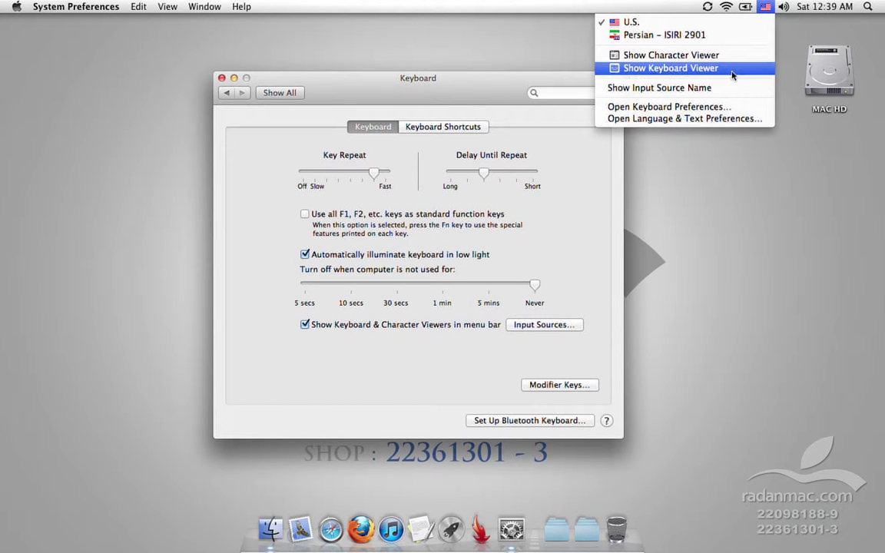
{"action": "left_click", "coordinate": [330, 113]}
{"action": "left_click", "coordinate": [271, 93]}
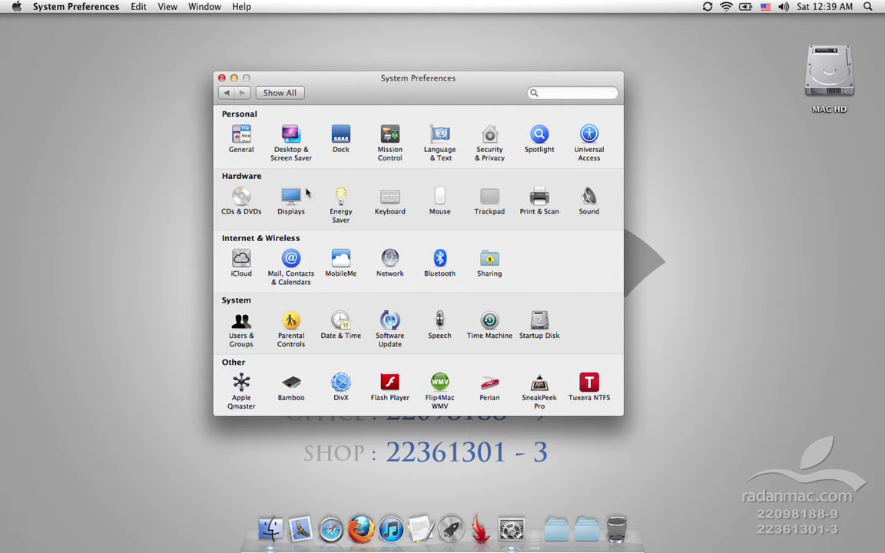
{"action": "left_click", "coordinate": [387, 201]}
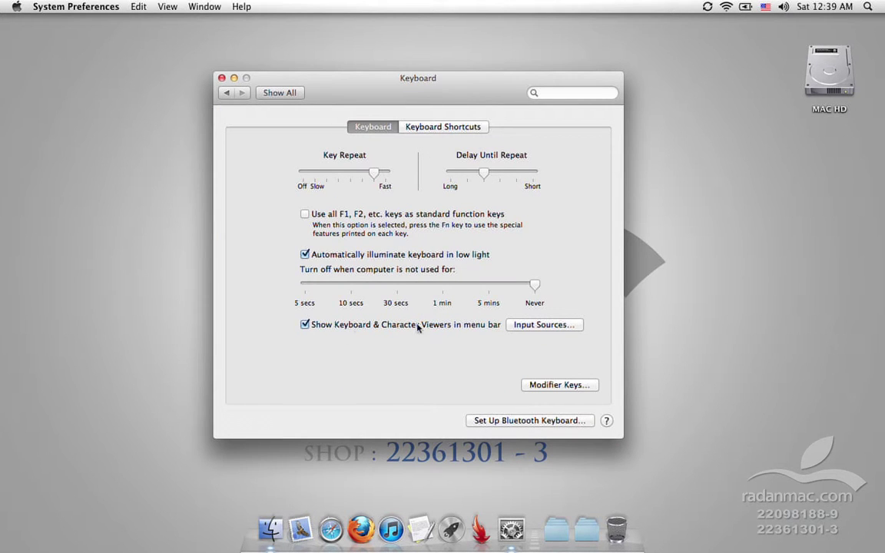
Step: In the modifier key settings, assign Control to the Command key and restore it to Command
{"action": "left_click", "coordinate": [559, 385]}
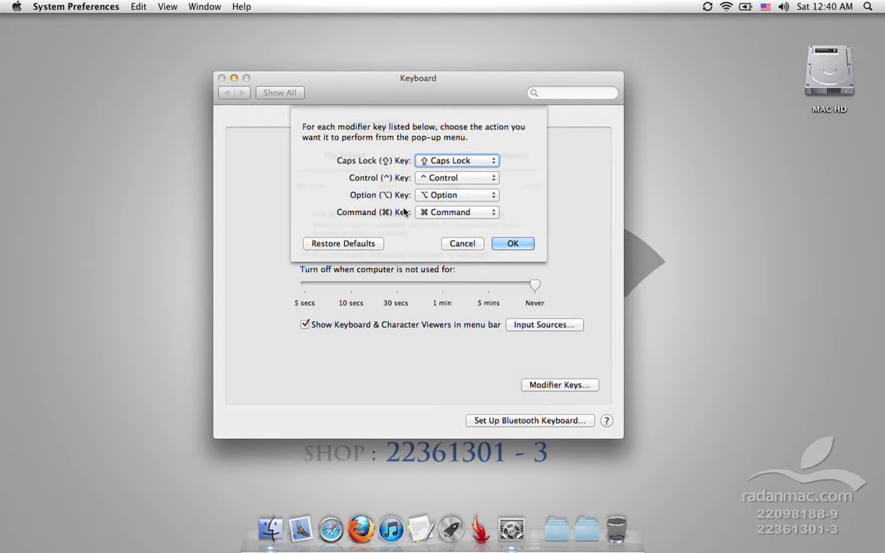
{"action": "left_click", "coordinate": [494, 217]}
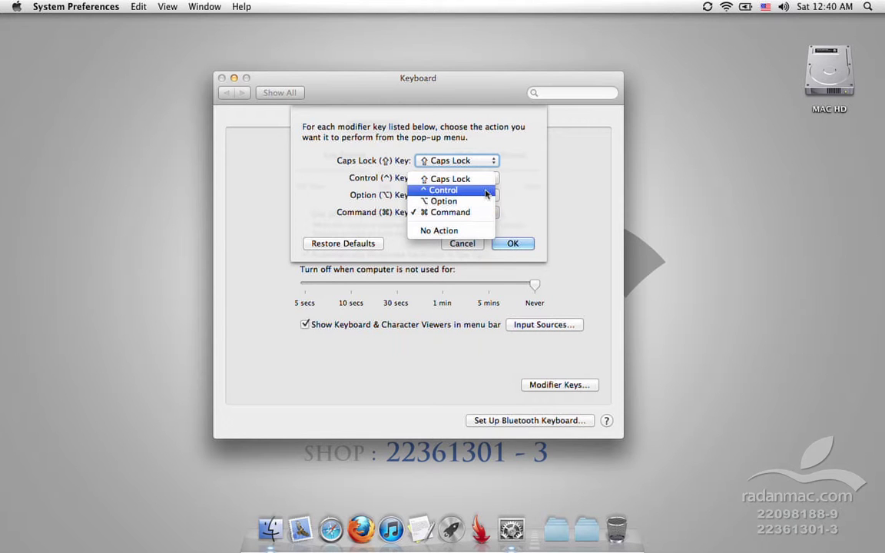
{"action": "left_click", "coordinate": [487, 191]}
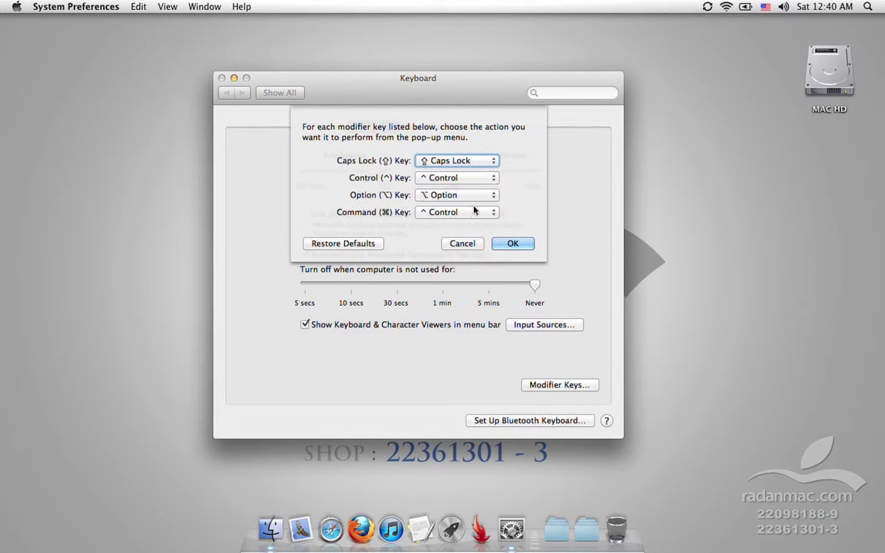
{"action": "left_click", "coordinate": [440, 216]}
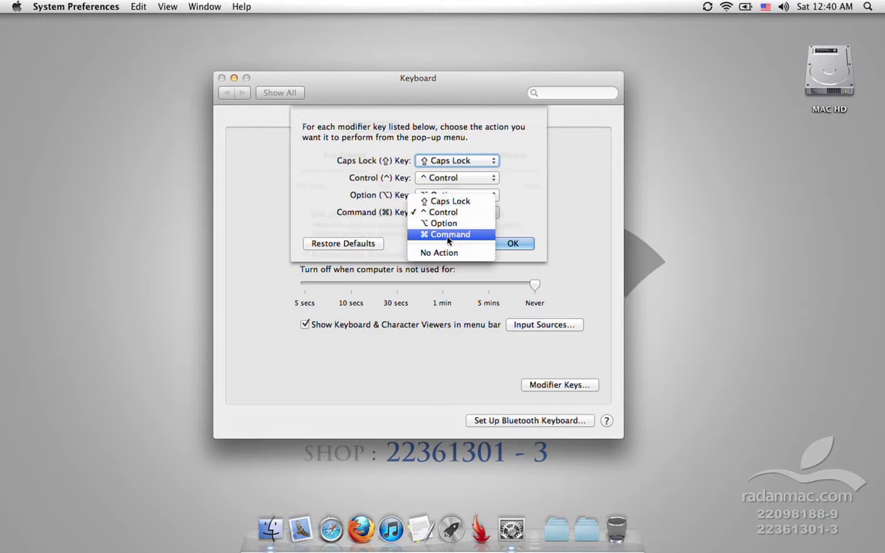
{"action": "left_click", "coordinate": [440, 232]}
Step: Assign Command to the Control key and set the key back to Control
{"action": "left_click", "coordinate": [419, 178]}
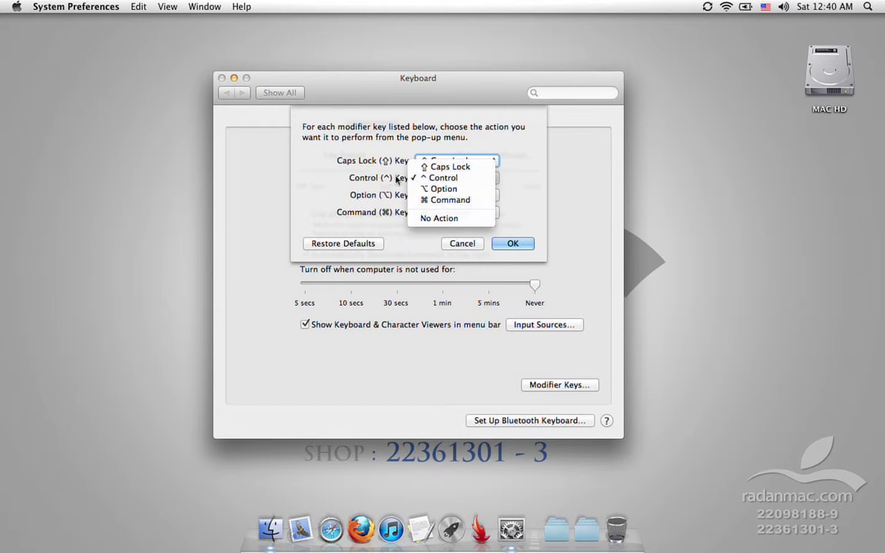
{"action": "left_click", "coordinate": [442, 200]}
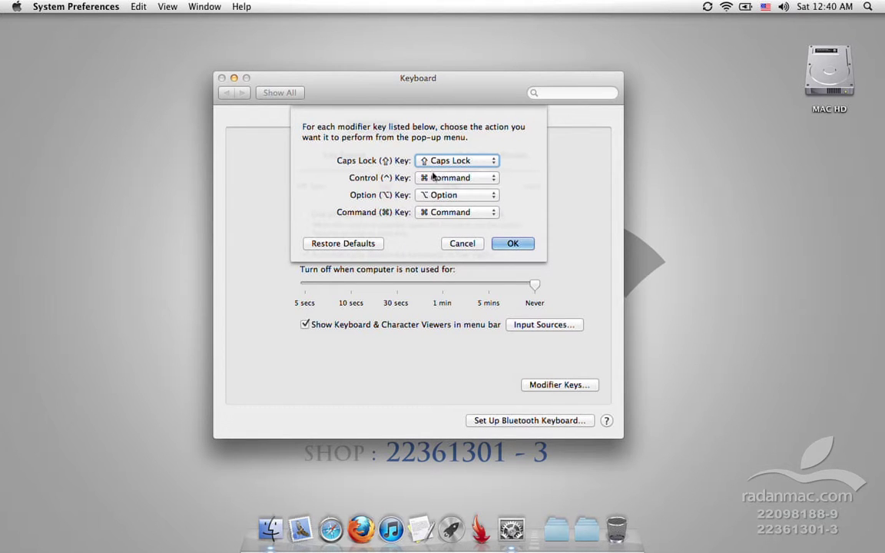
{"action": "left_click", "coordinate": [440, 177]}
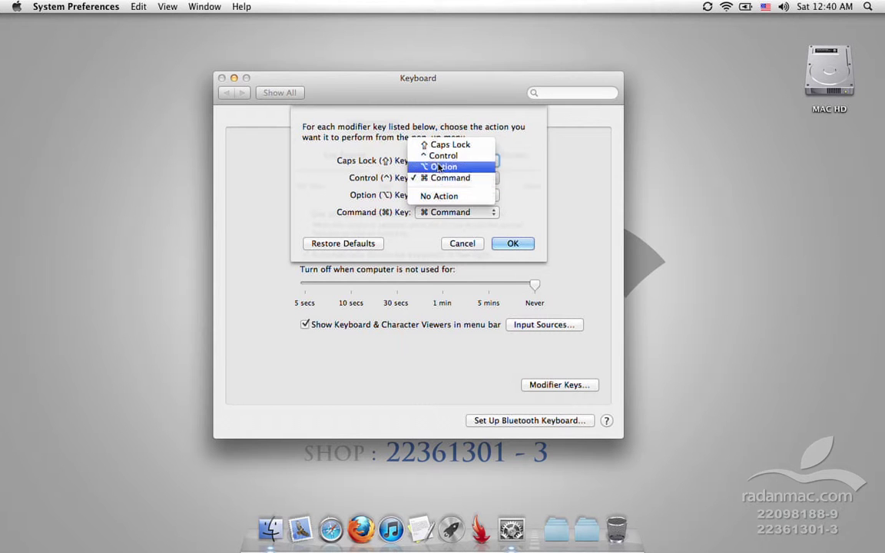
{"action": "left_click", "coordinate": [432, 156]}
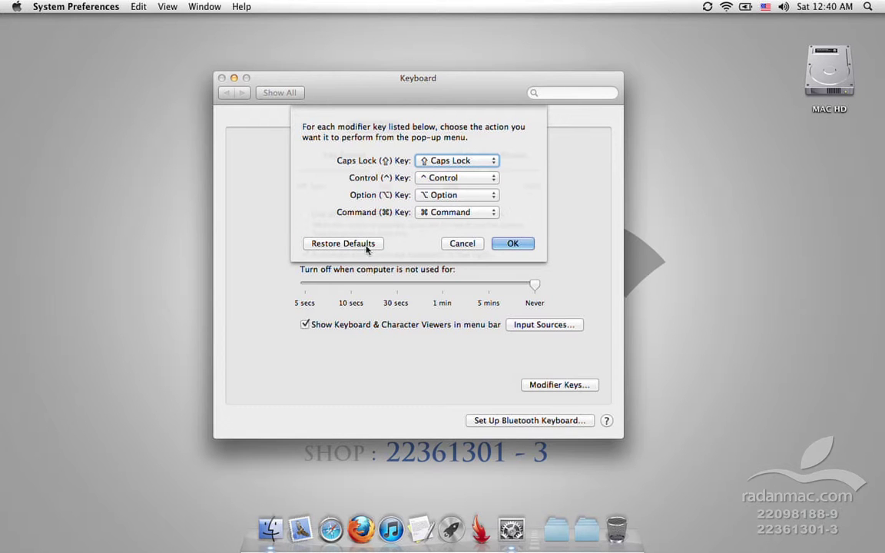
Step: Remap the Control key to Command once more, revert it to Control, and cancel the modifier key settings
{"action": "left_click", "coordinate": [453, 180]}
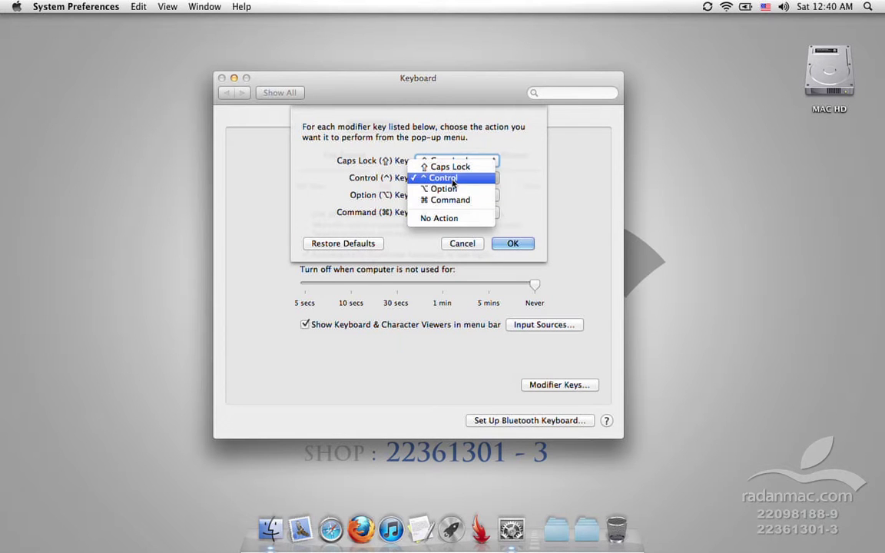
{"action": "left_click", "coordinate": [452, 200]}
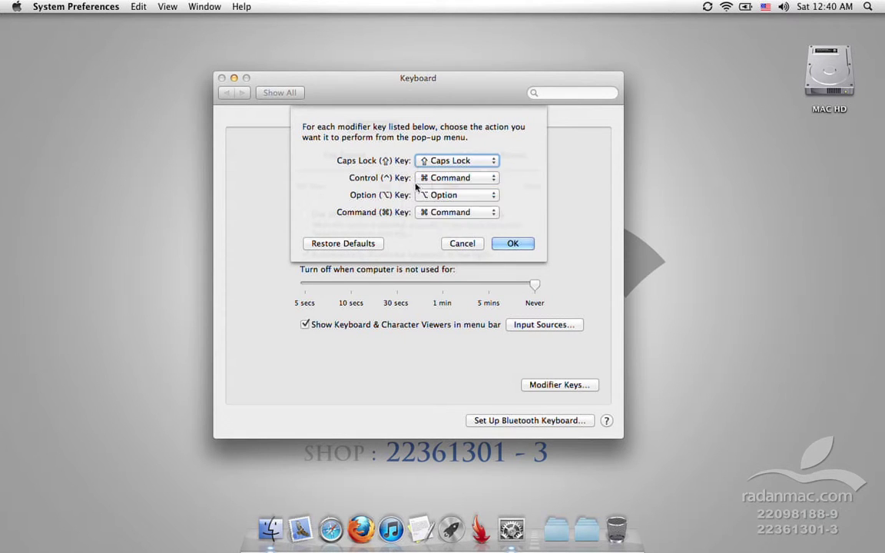
{"action": "left_click", "coordinate": [454, 177]}
{"action": "left_click", "coordinate": [465, 152]}
{"action": "left_click", "coordinate": [471, 243]}
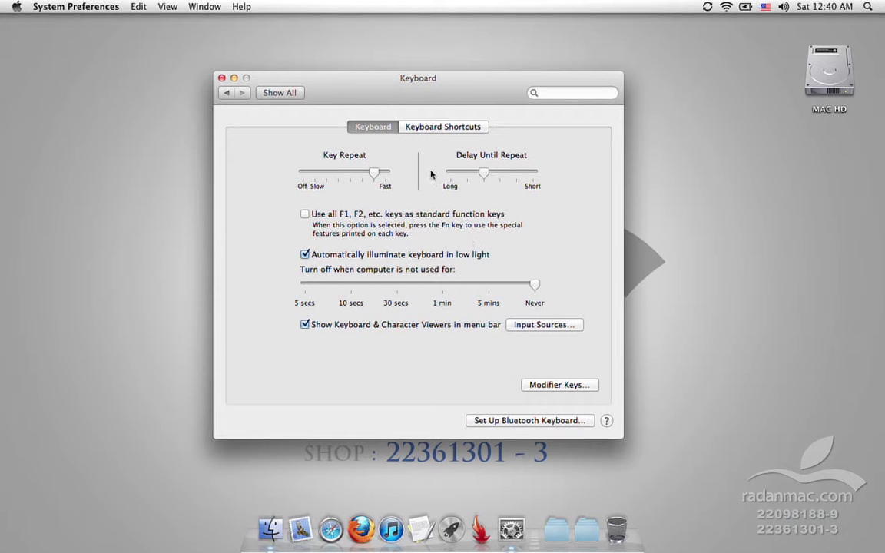
Step: Open the keyboard shortcuts and review the Launchpad & Dock and Keyboard & Text Input categories, including the previous input source shortcut
{"action": "left_click", "coordinate": [419, 125]}
{"action": "left_click_drag", "start_coordinate": [415, 94], "coordinate": [428, 95]}
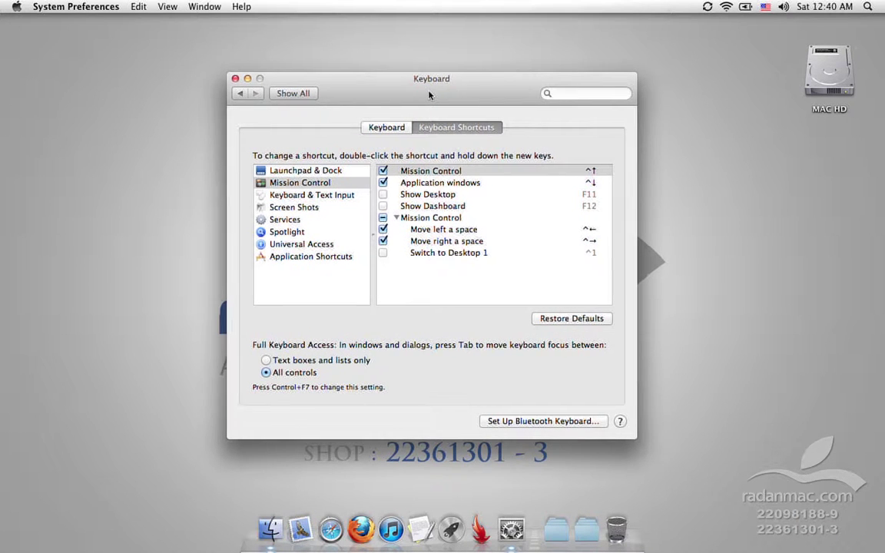
{"action": "left_click", "coordinate": [343, 169]}
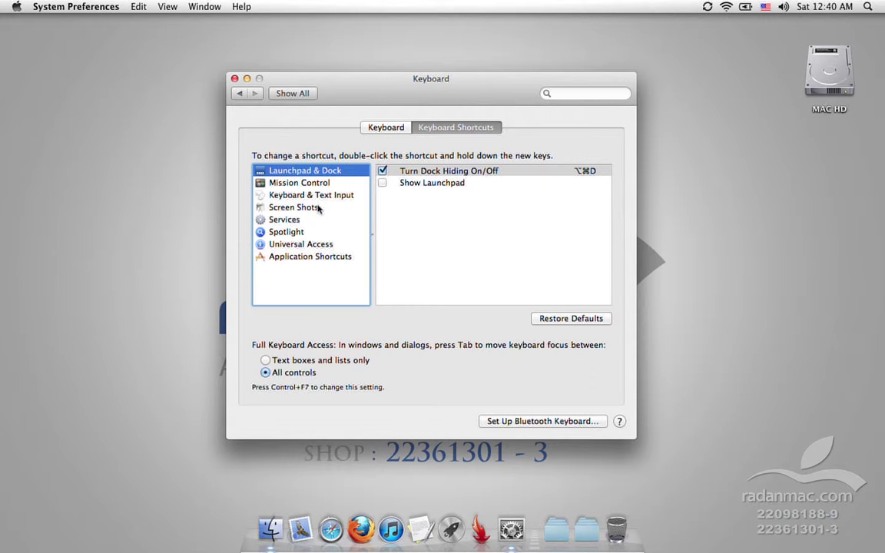
{"action": "left_click", "coordinate": [322, 195]}
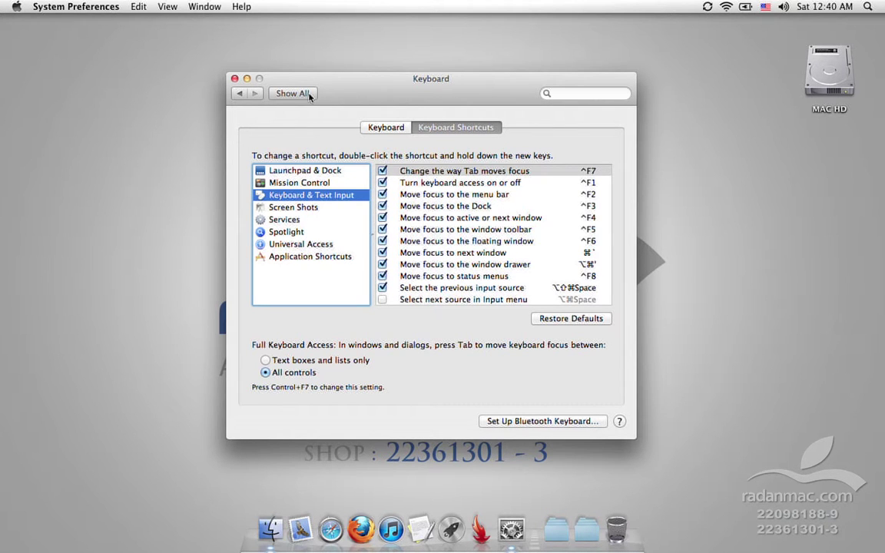
{"action": "left_click", "coordinate": [489, 291]}
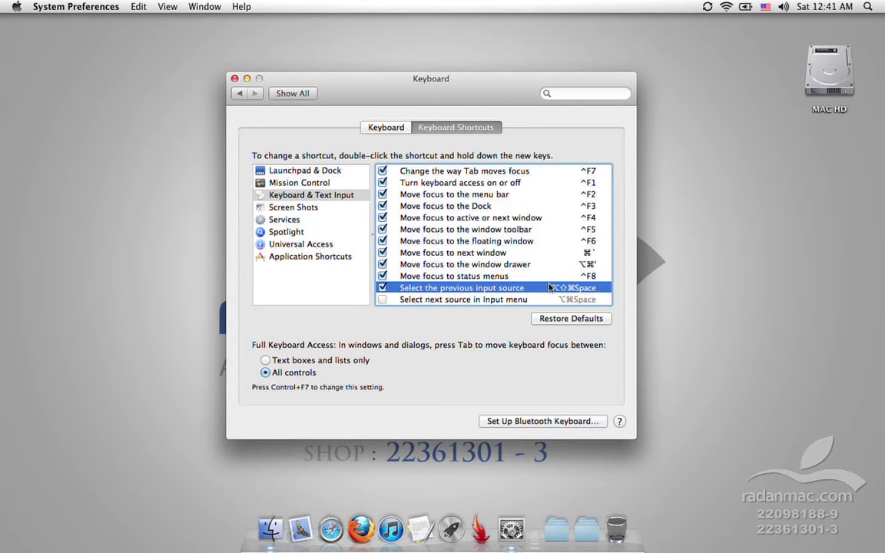
Step: Look through the Application Shortcuts, Universal Access, Spotlight and Services categories, reading the full list of Services shortcuts
{"action": "left_click", "coordinate": [320, 258]}
{"action": "left_click", "coordinate": [323, 245]}
{"action": "left_click", "coordinate": [325, 232]}
{"action": "left_click", "coordinate": [328, 221]}
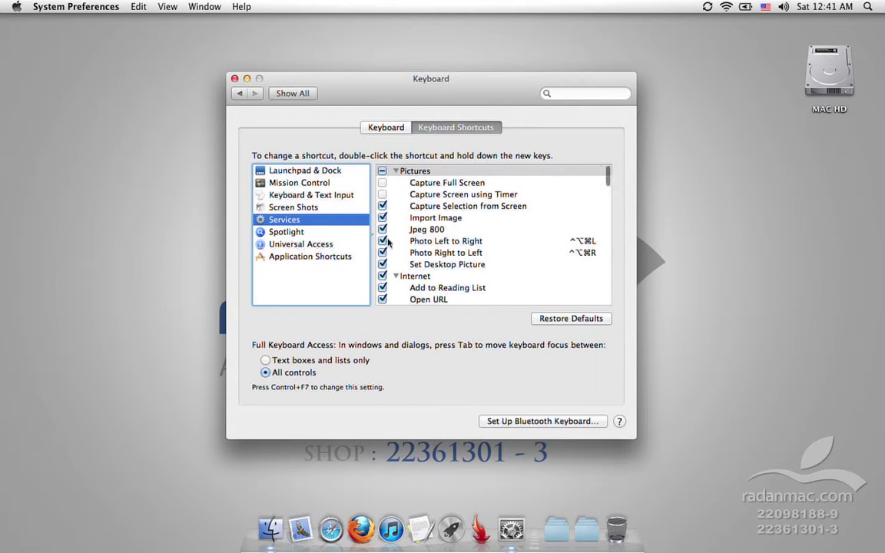
{"action": "scroll", "coordinate": [381, 292], "scroll_direction": "down", "scroll_amount": 3}
{"action": "scroll", "coordinate": [382, 292], "scroll_direction": "up", "scroll_amount": 2}
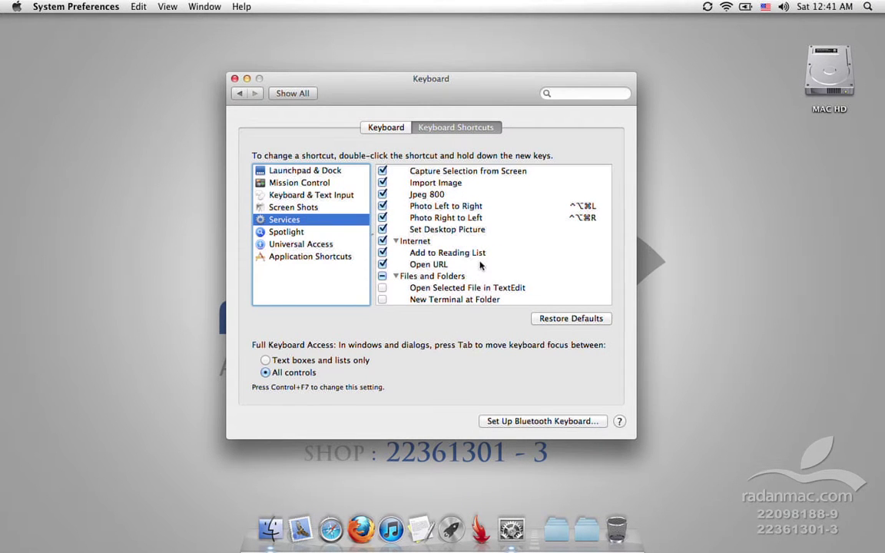
{"action": "scroll", "coordinate": [489, 246], "scroll_direction": "down", "scroll_amount": 6}
{"action": "scroll", "coordinate": [487, 244], "scroll_direction": "up", "scroll_amount": 8}
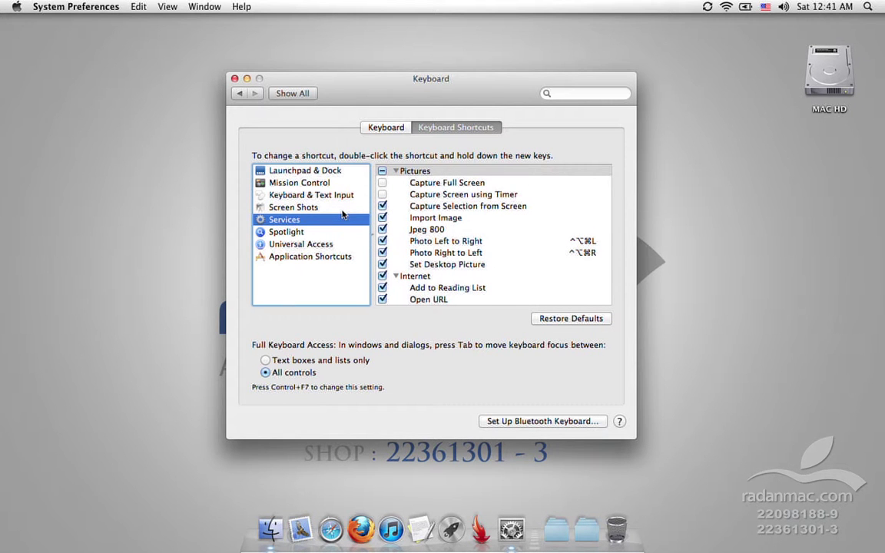
Step: Show the Screen Shots shortcuts and save a picture of the area around the Keyboard window as a file
{"action": "left_click", "coordinate": [342, 209]}
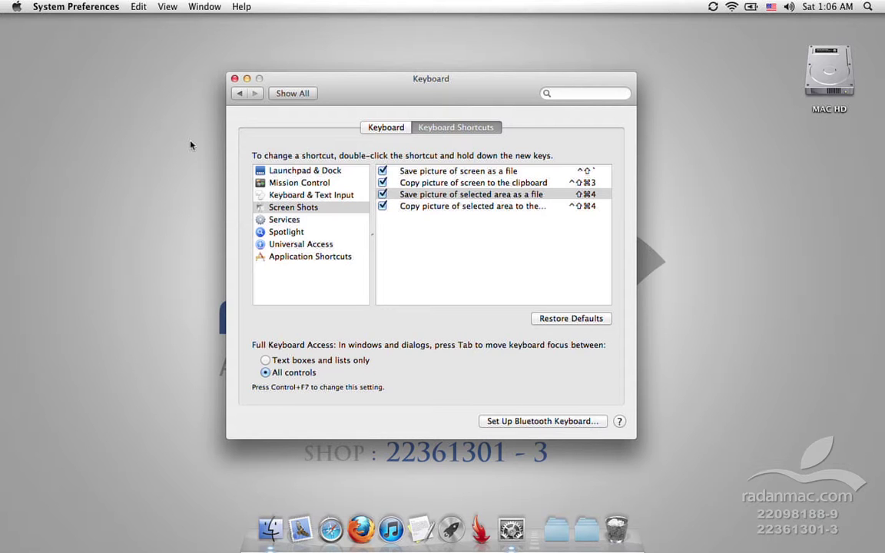
{"action": "key", "text": "super+shift+4"}
{"action": "left_click_drag", "start_coordinate": [213, 66], "coordinate": [635, 451]}
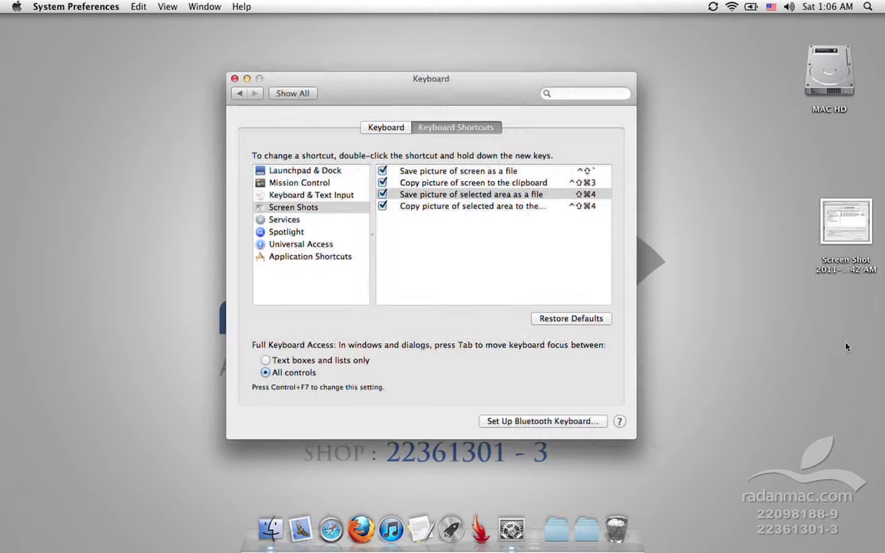
Step: Move the new screenshot file from the desktop to the Trash and return to the Keyboard preferences
{"action": "left_click", "coordinate": [843, 235]}
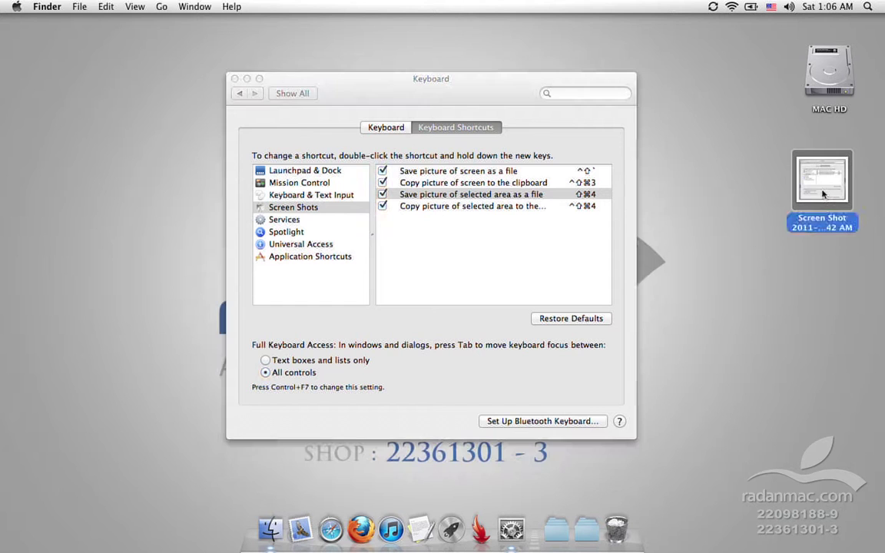
{"action": "key", "text": "super+BackSpace"}
{"action": "left_click", "coordinate": [501, 280]}
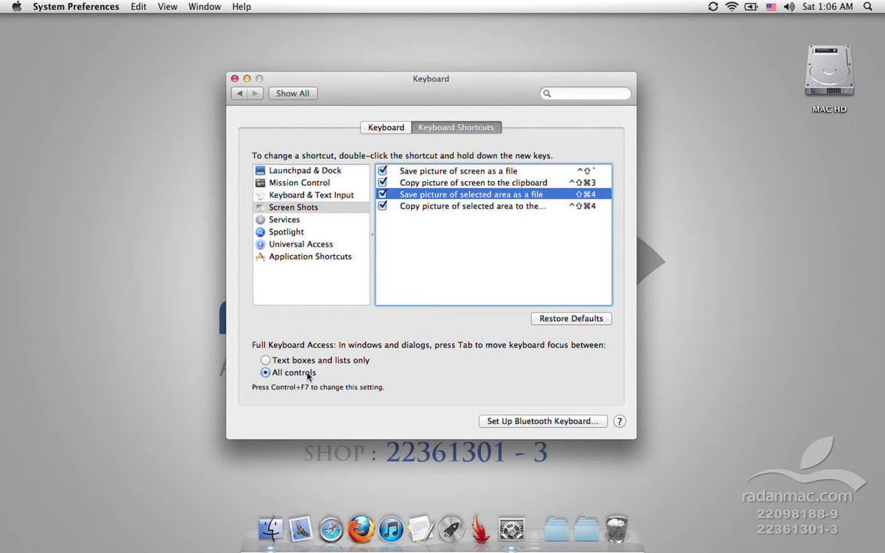
Step: Review the standard function keys option in the general keyboard settings and return to the keyboard shortcuts
{"action": "left_click", "coordinate": [391, 132]}
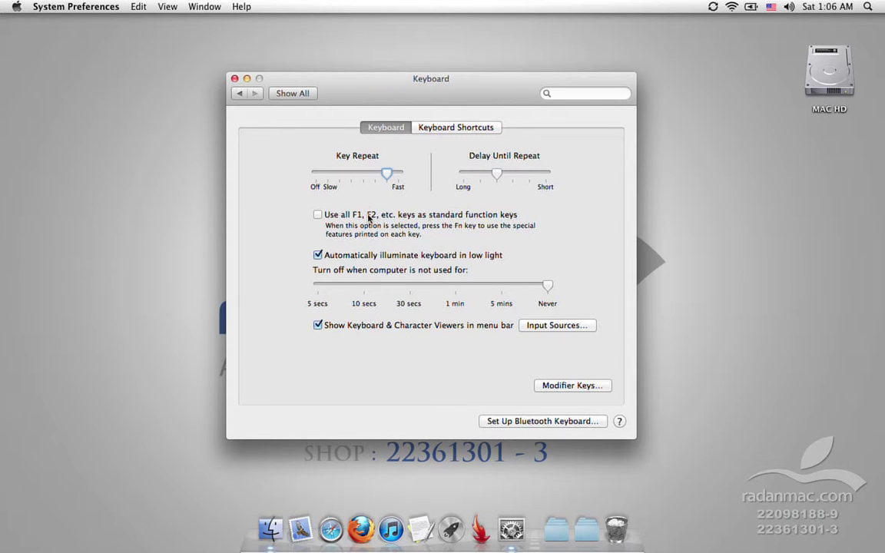
{"action": "left_click", "coordinate": [457, 127]}
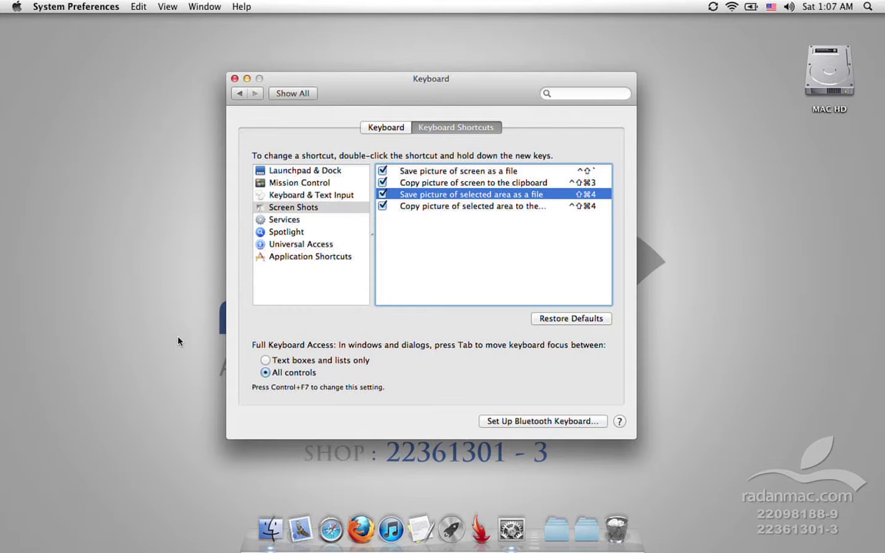
{"action": "left_click", "coordinate": [386, 127]}
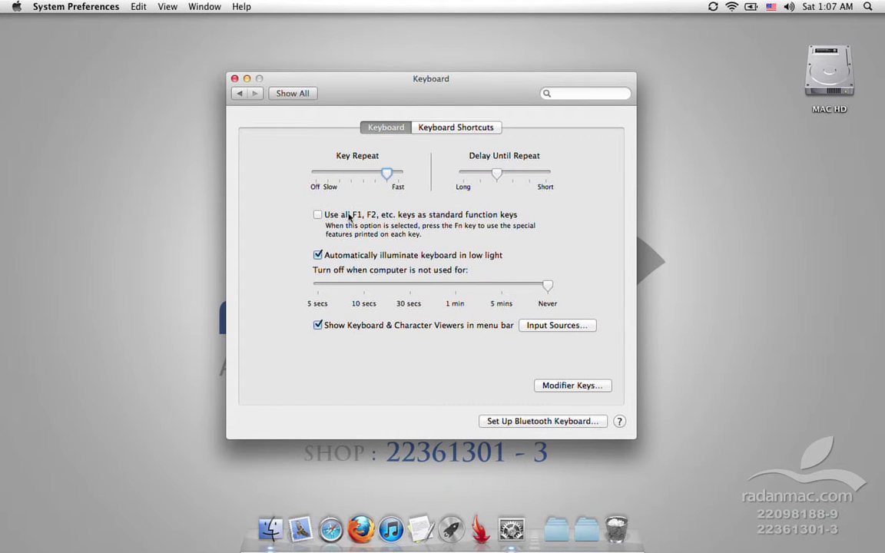
{"action": "left_click", "coordinate": [451, 128]}
Step: Switch to Finder, move keyboard focus to the menu bar, browse across its menus including Help, and leave the menu bar
{"action": "left_click", "coordinate": [156, 190]}
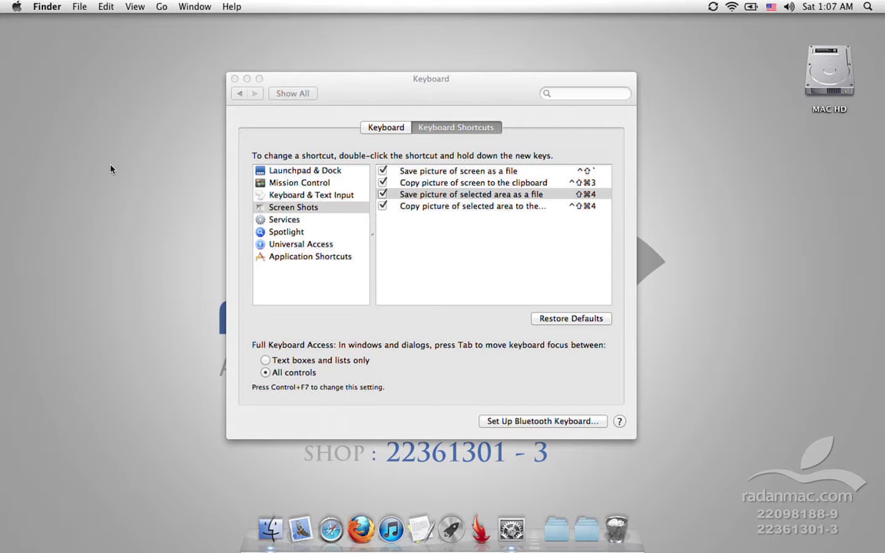
{"action": "key", "text": "ctrl+F2"}
{"action": "key", "text": "Right"}
{"action": "key", "text": "Right"}
{"action": "key", "text": "Right"}
{"action": "key", "text": "Right"}
{"action": "key", "text": "Right"}
{"action": "key", "text": "Right"}
{"action": "key", "text": "Right"}
{"action": "key", "text": "Right"}
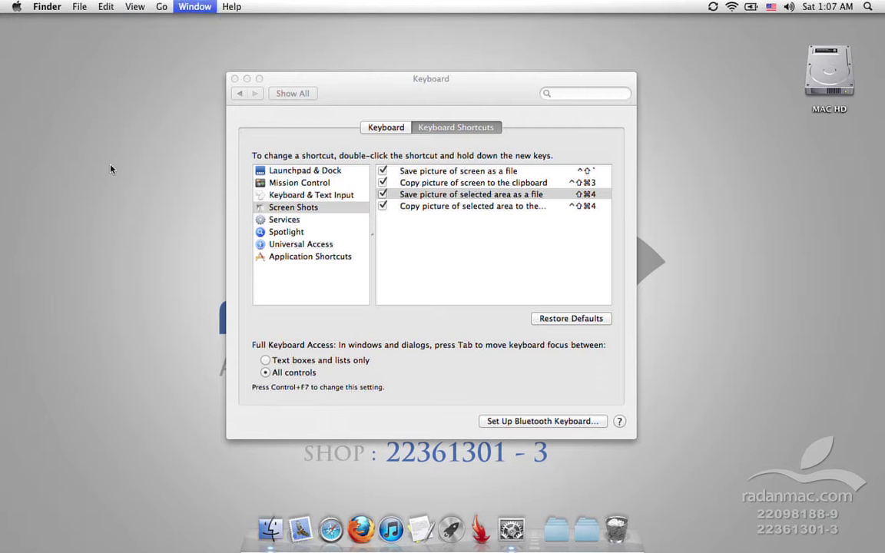
{"action": "key", "text": "Left"}
{"action": "key", "text": "Left"}
{"action": "key", "text": "Left"}
{"action": "key", "text": "Left"}
{"action": "key", "text": "Right"}
{"action": "key", "text": "Right"}
{"action": "key", "text": "Down"}
{"action": "key", "text": "Left"}
{"action": "key", "text": "Left"}
{"action": "key", "text": "Left"}
{"action": "key", "text": "Left"}
{"action": "key", "text": "Left"}
{"action": "key", "text": "Left"}
{"action": "key", "text": "Left"}
{"action": "key", "text": "Left"}
{"action": "key", "text": "Left"}
{"action": "key", "text": "Left"}
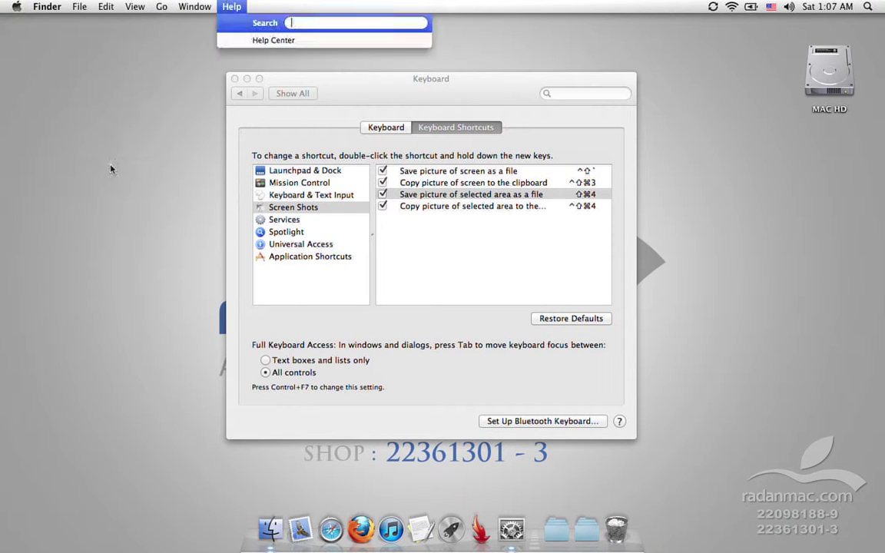
{"action": "key", "text": "Down"}
{"action": "key", "text": "Escape"}
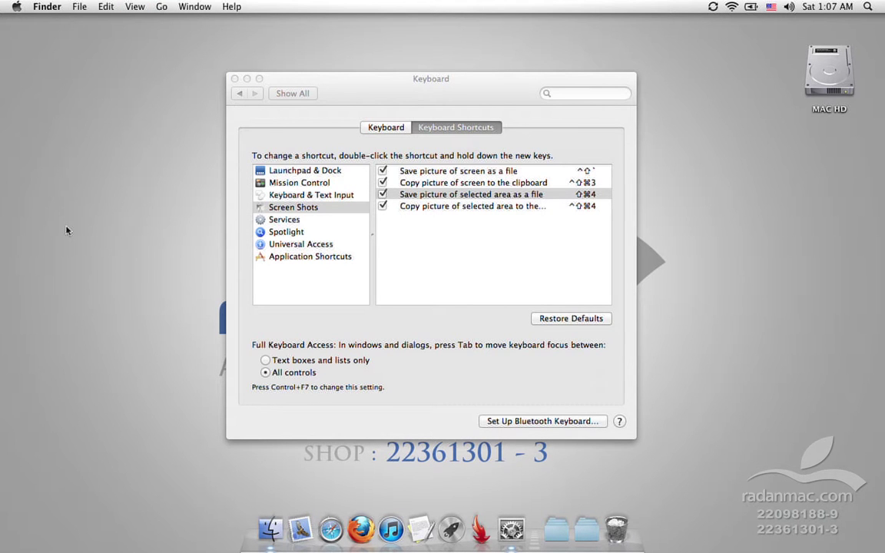
Step: Move keyboard focus to the Dock and select the Safari icon
{"action": "key", "text": "ctrl+F2"}
{"action": "key", "text": "ctrl+F3"}
{"action": "key", "text": "Left"}
{"action": "key", "text": "Left"}
{"action": "key", "text": "Left"}
{"action": "key", "text": "Left"}
{"action": "key", "text": "Left"}
{"action": "key", "text": "Left"}
{"action": "key", "text": "Left"}
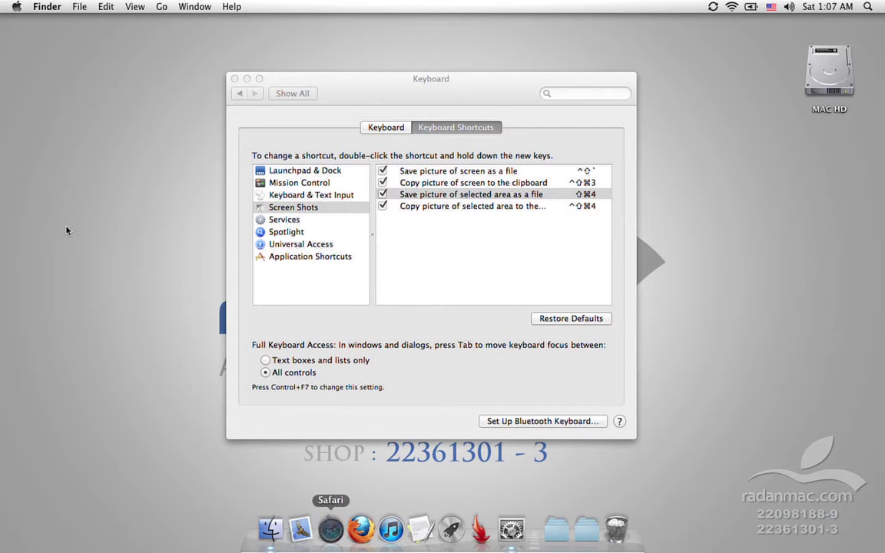
Step: Browse across the Dock items from Safari past the Downloads stack and settle on the Documents stack
{"action": "key", "text": "Right"}
{"action": "key", "text": "Right"}
{"action": "key", "text": "Right"}
{"action": "key", "text": "Right"}
{"action": "key", "text": "Right"}
{"action": "key", "text": "Right"}
{"action": "key", "text": "Right"}
{"action": "key", "text": "Right"}
{"action": "key", "text": "Right"}
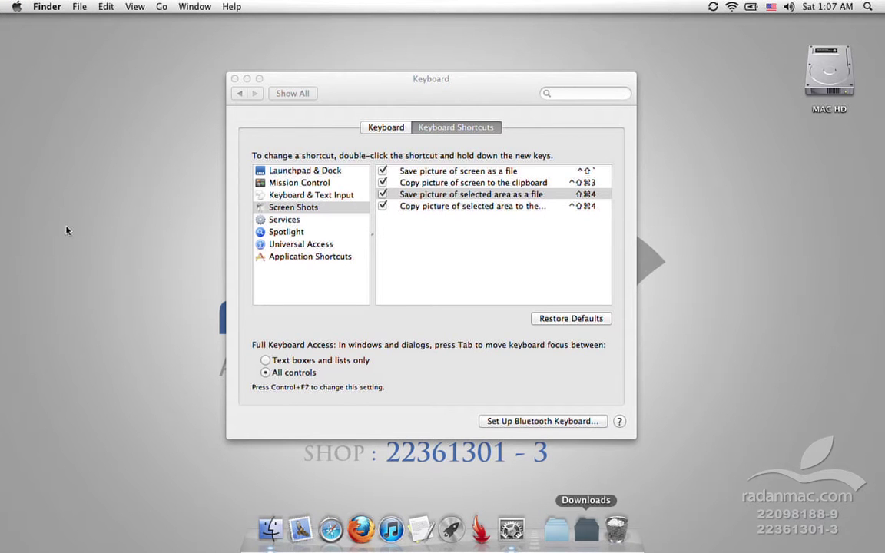
{"action": "key", "text": "Left"}
{"action": "key", "text": "Left"}
{"action": "key", "text": "Left"}
{"action": "key", "text": "Right"}
{"action": "key", "text": "Right"}
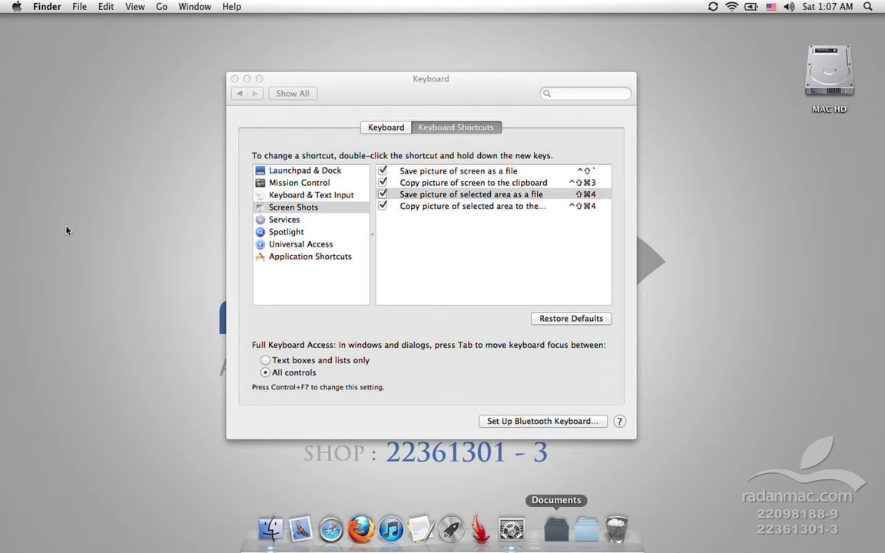
Step: Open the Documents stack from the Dock, close it again and leave the Dock
{"action": "key", "text": "Return"}
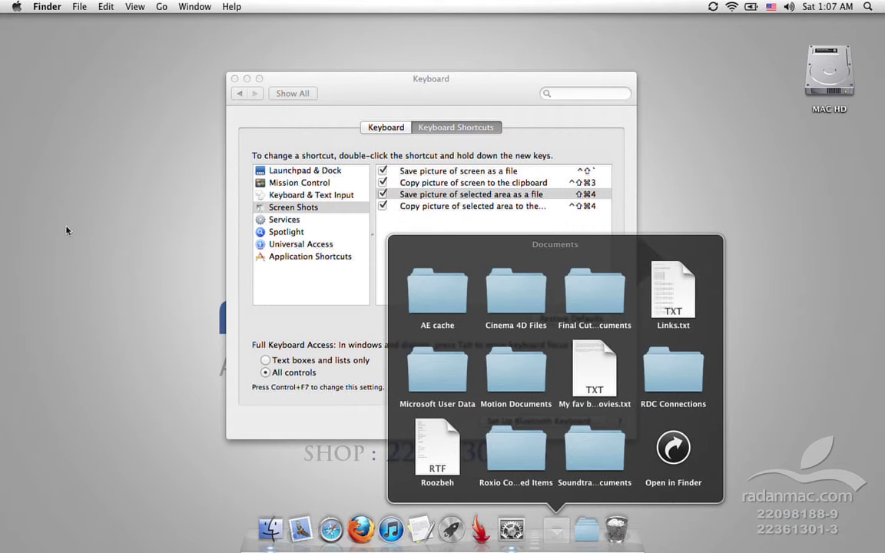
{"action": "key", "text": "Escape"}
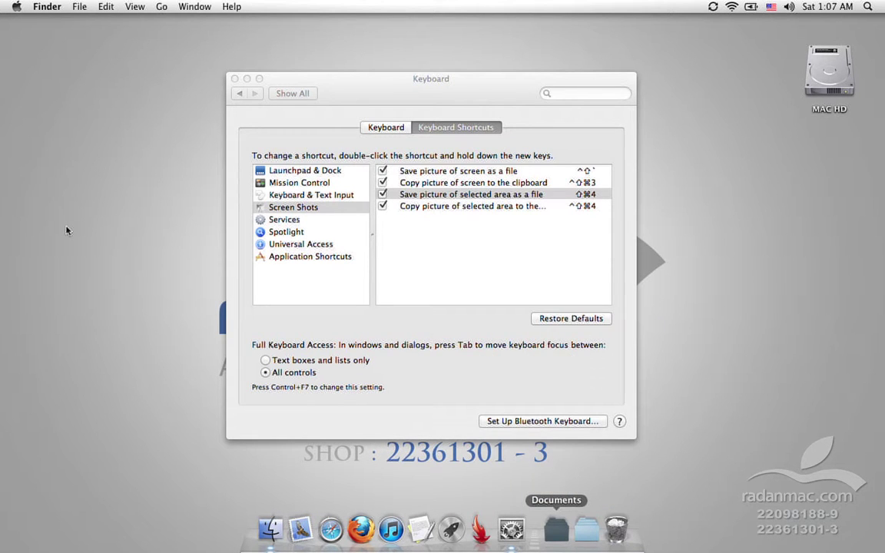
{"action": "key", "text": "Escape"}
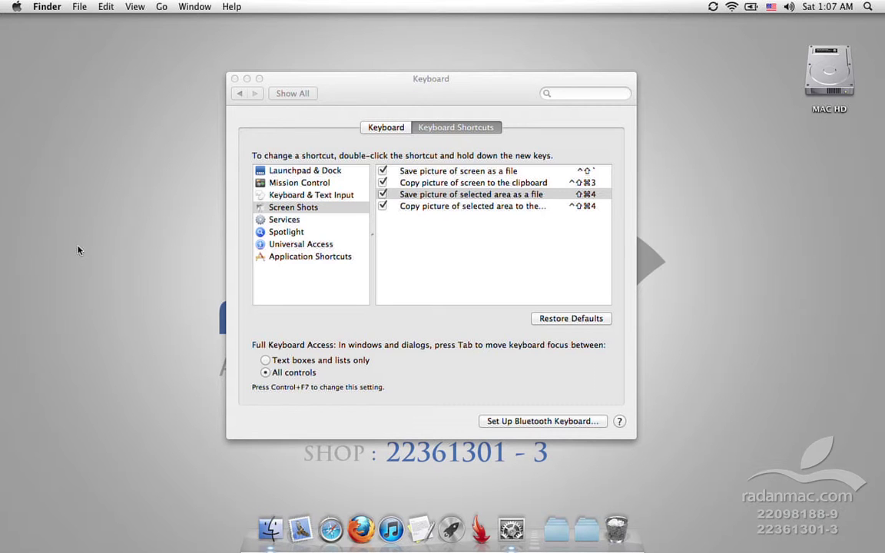
Step: Move keyboard focus to the status menus, browse across them to the volume control, and dismiss it
{"action": "key", "text": "ctrl+F8"}
{"action": "key", "text": "Right"}
{"action": "key", "text": "Right"}
{"action": "key", "text": "Right"}
{"action": "key", "text": "Right"}
{"action": "key", "text": "Right"}
{"action": "key", "text": "Left"}
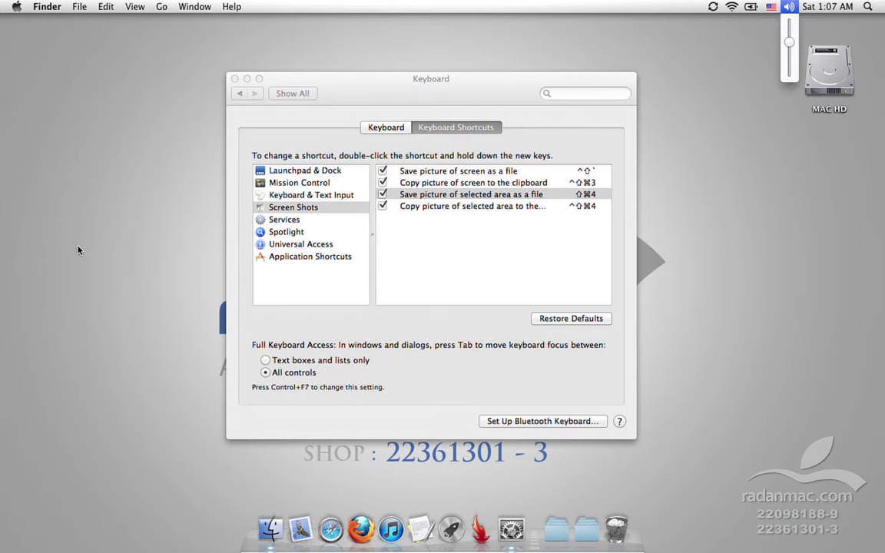
{"action": "left_click", "coordinate": [115, 263]}
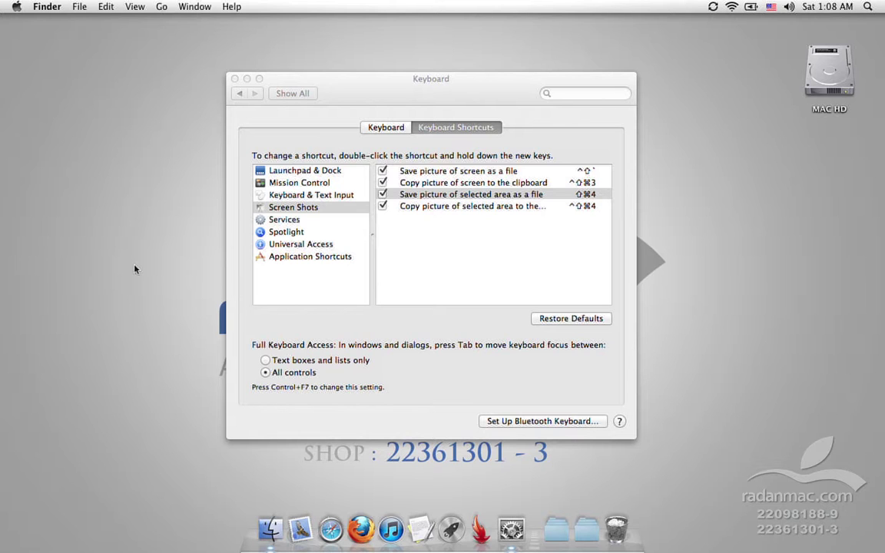
Step: Move keyboard focus in turn to the menu bar, the Dock and the status menus
{"action": "key", "text": "ctrl+F2"}
{"action": "key", "text": "ctrl+F3"}
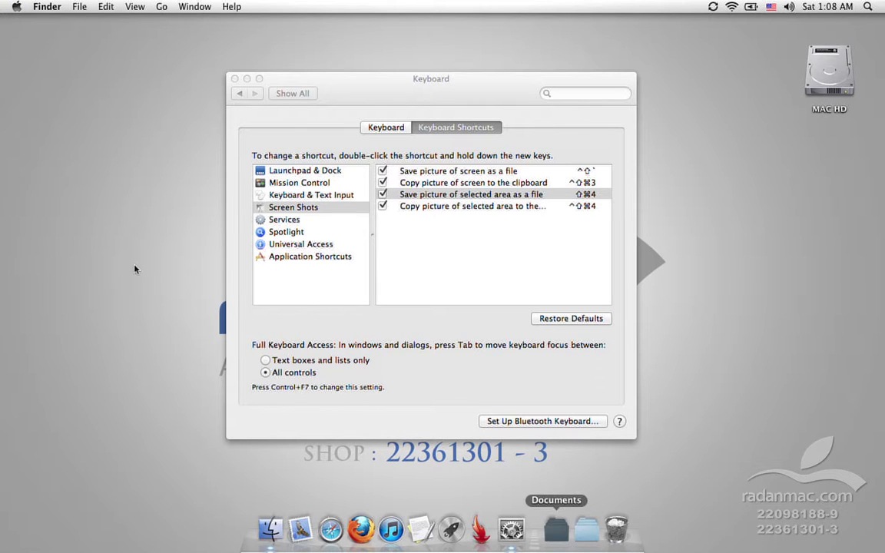
{"action": "key", "text": "ctrl+F8"}
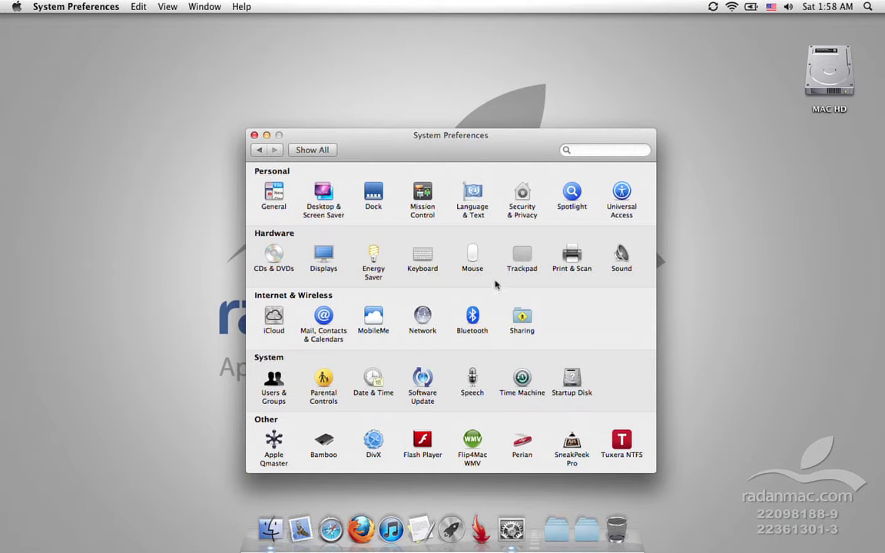
Step: Open the Mouse preferences and reposition the window to review the speed and primary mouse button settings
{"action": "left_click", "coordinate": [472, 257]}
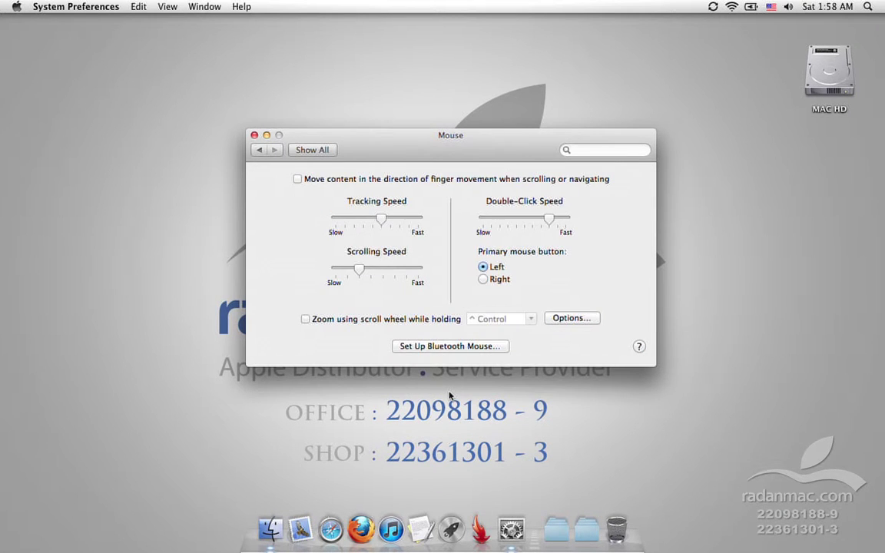
{"action": "left_click_drag", "start_coordinate": [461, 130], "coordinate": [487, 167]}
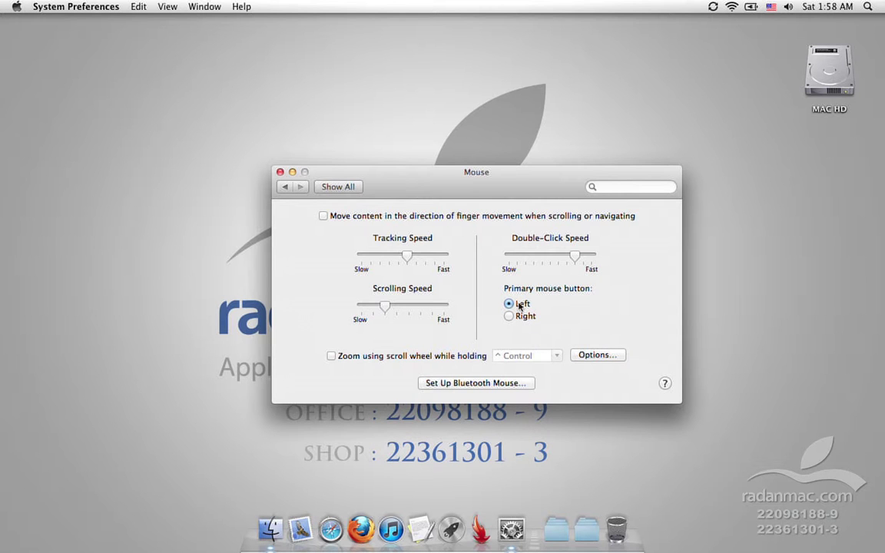
Step: Enable scroll-wheel zoom while holding Control, zoom the screen in and back out, and disable the option again
{"action": "left_click", "coordinate": [339, 360]}
{"action": "scroll", "coordinate": [520, 427], "scroll_direction": "up", "scroll_amount": 5, "text": "ctrl"}
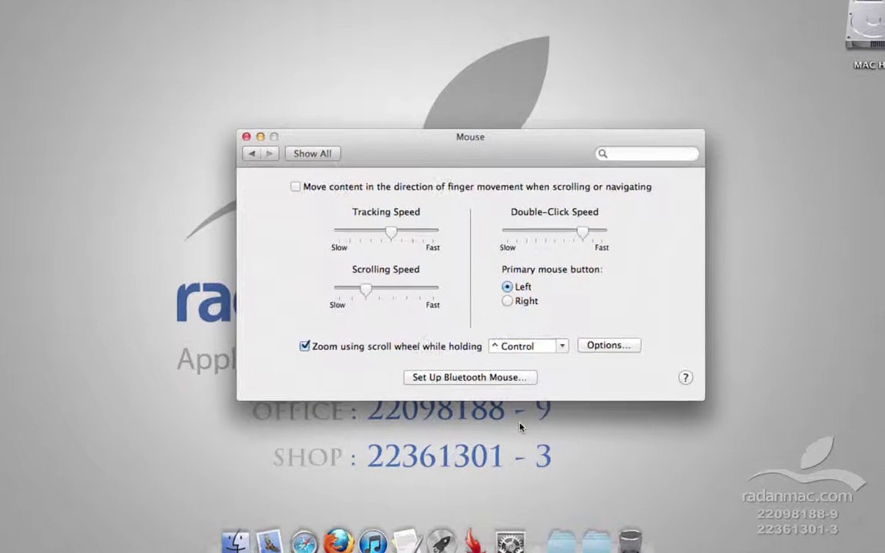
{"action": "scroll", "coordinate": [519, 427], "scroll_direction": "down", "scroll_amount": 5, "text": "ctrl"}
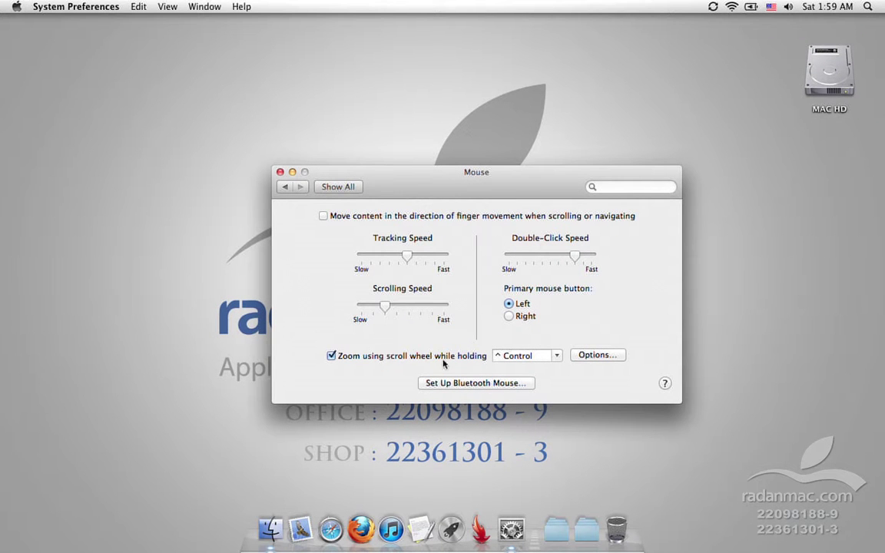
{"action": "left_click", "coordinate": [331, 355]}
Step: Open the Trackpad preferences from the preferences overview and review the Point & Click, Scroll & Zoom and More Gestures settings
{"action": "left_click", "coordinate": [343, 188]}
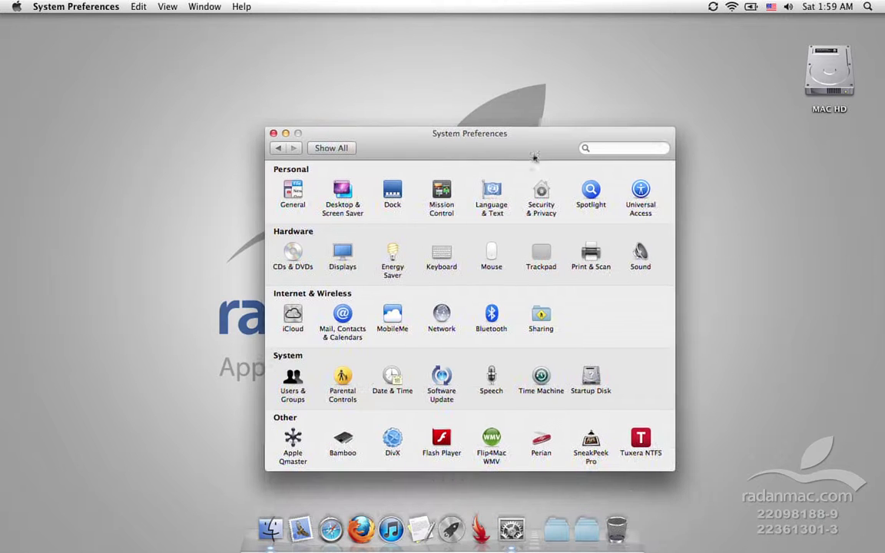
{"action": "left_click", "coordinate": [543, 250]}
{"action": "left_click_drag", "start_coordinate": [529, 138], "coordinate": [514, 119]}
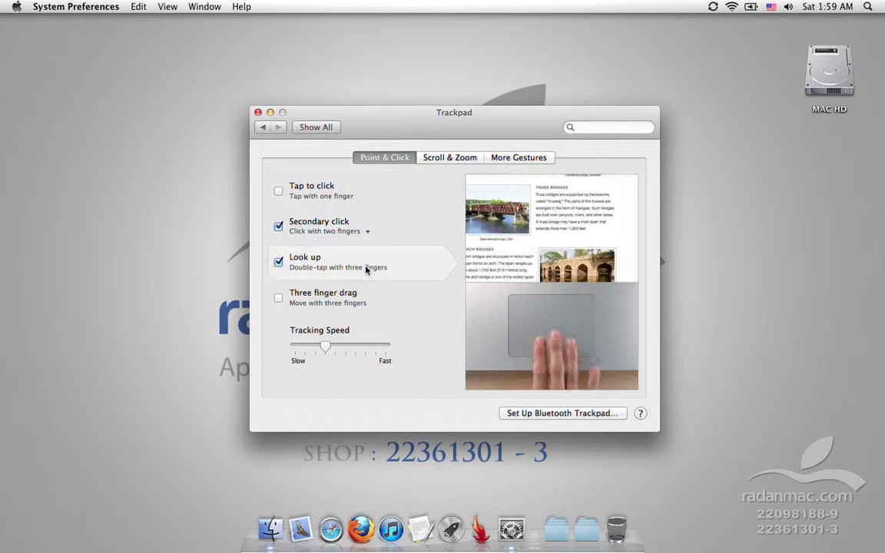
{"action": "left_click", "coordinate": [461, 158]}
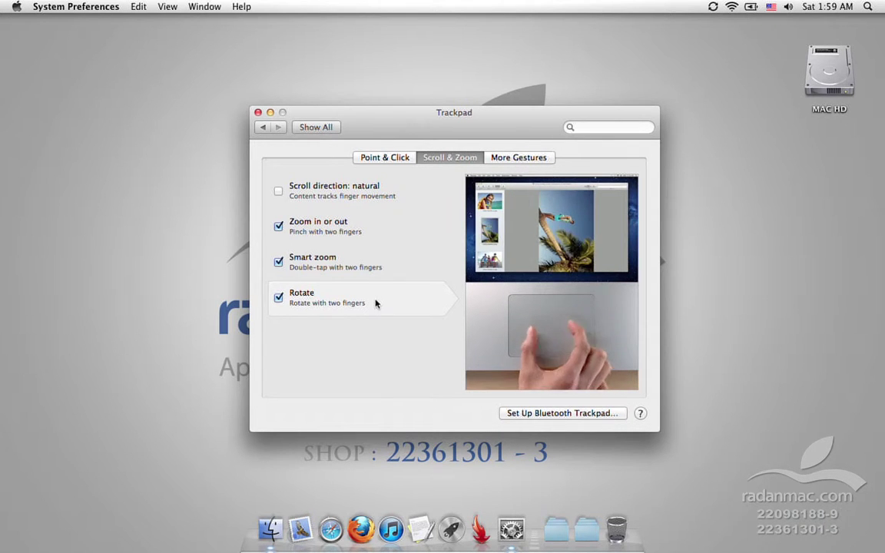
{"action": "left_click", "coordinate": [519, 157]}
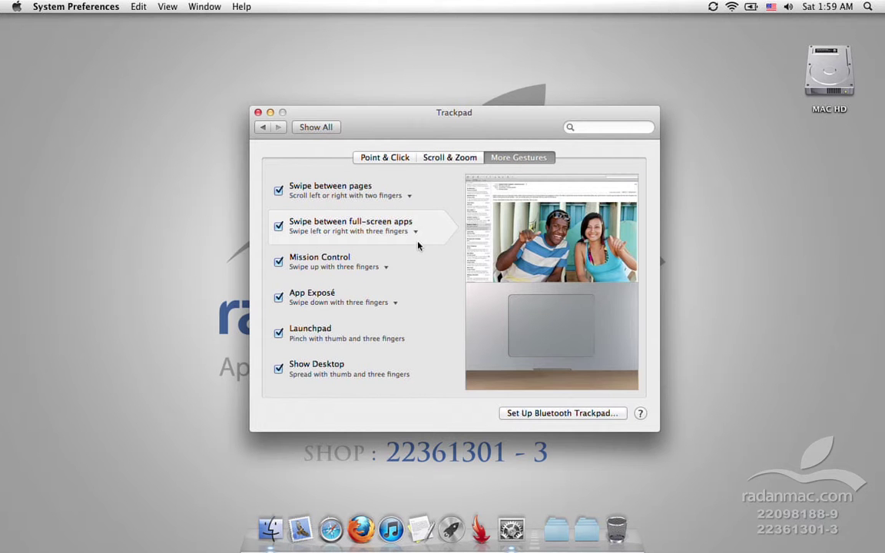